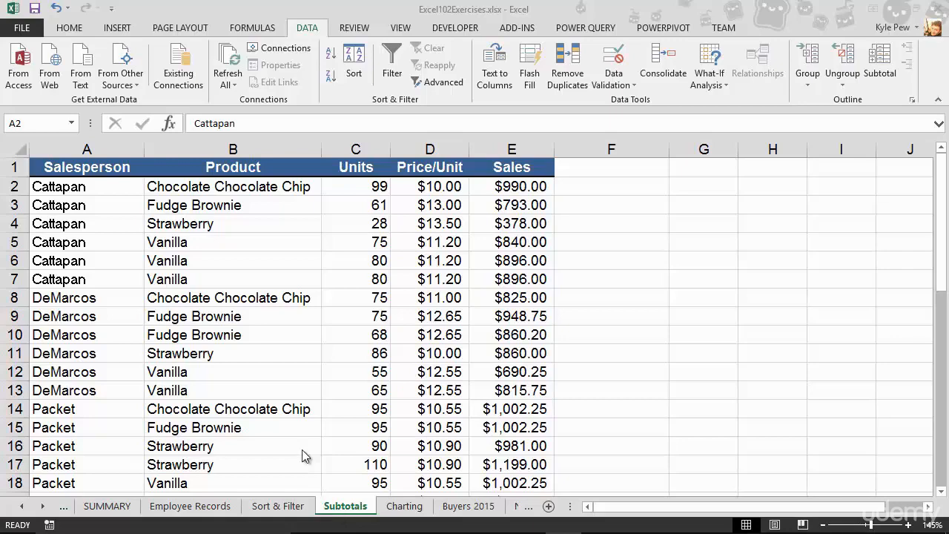
# Sort the sales list by the Product column in ascending order
pyautogui.scroll(-11, 302, 449)
pyautogui.scroll(1, 293, 434)
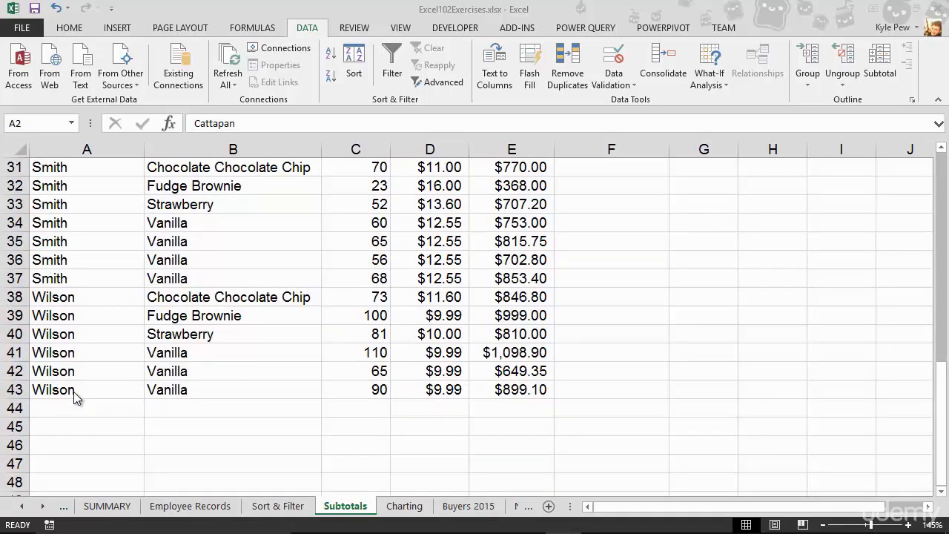
pyautogui.scroll(10, 73, 392)
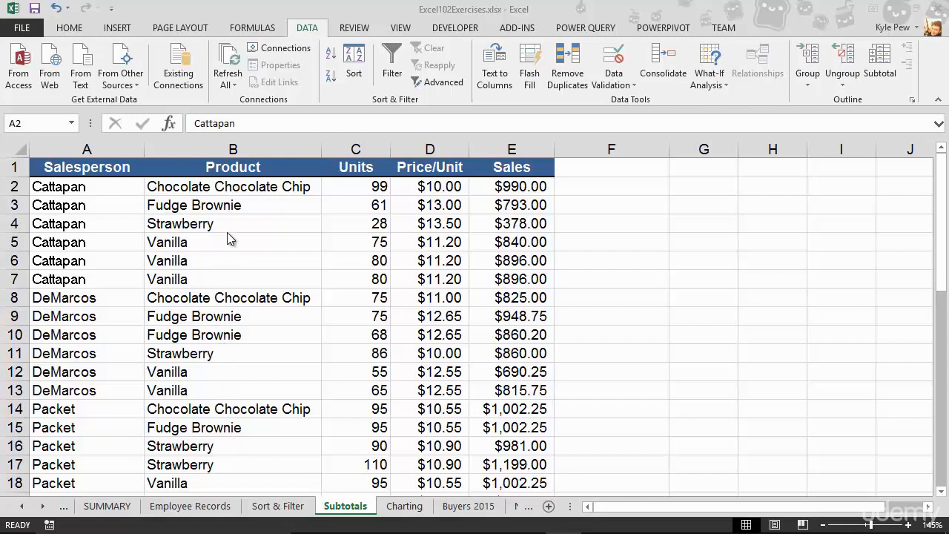
pyautogui.click(217, 296)
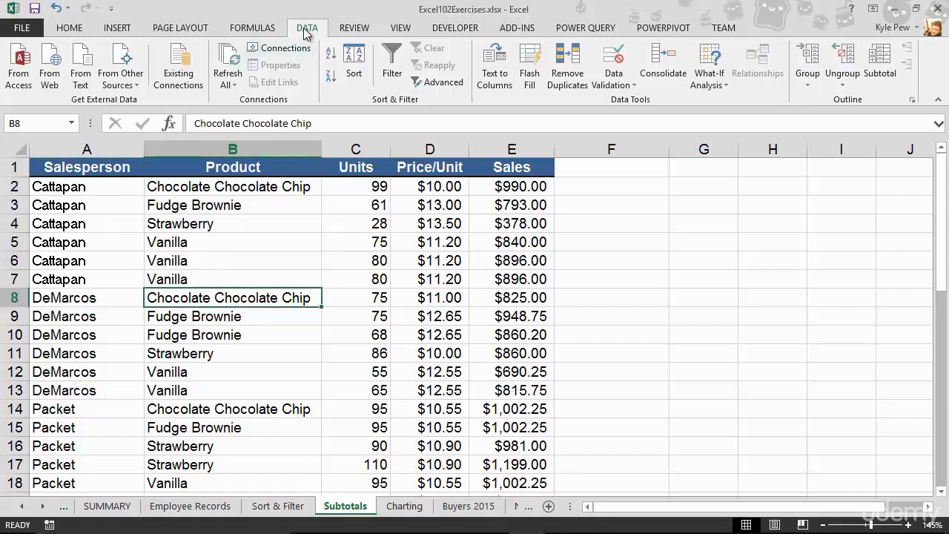
pyautogui.click(331, 59)
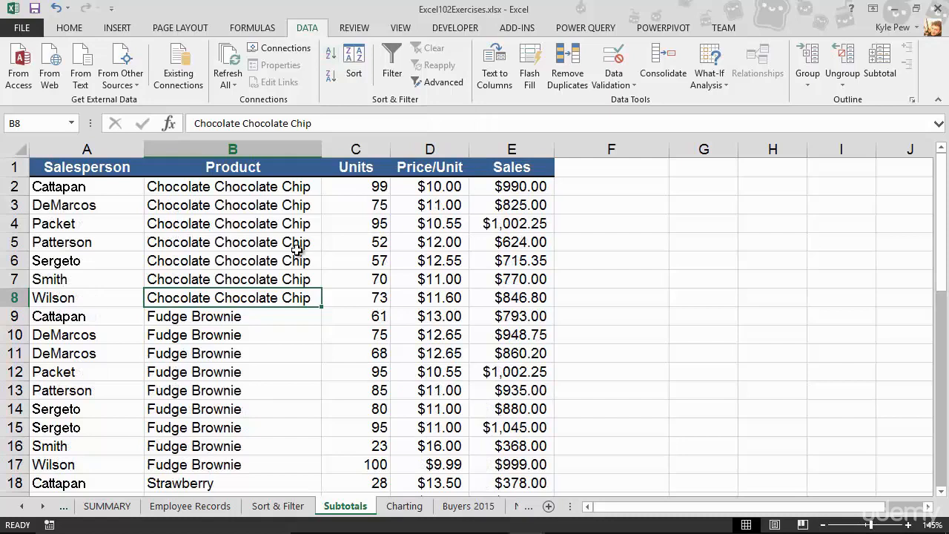
# Examine how the records are grouped by product, from Chocolate Chocolate Chip and Fudge Brownie down to Vanilla
pyautogui.moveTo(250, 186); pyautogui.dragTo(248, 296)
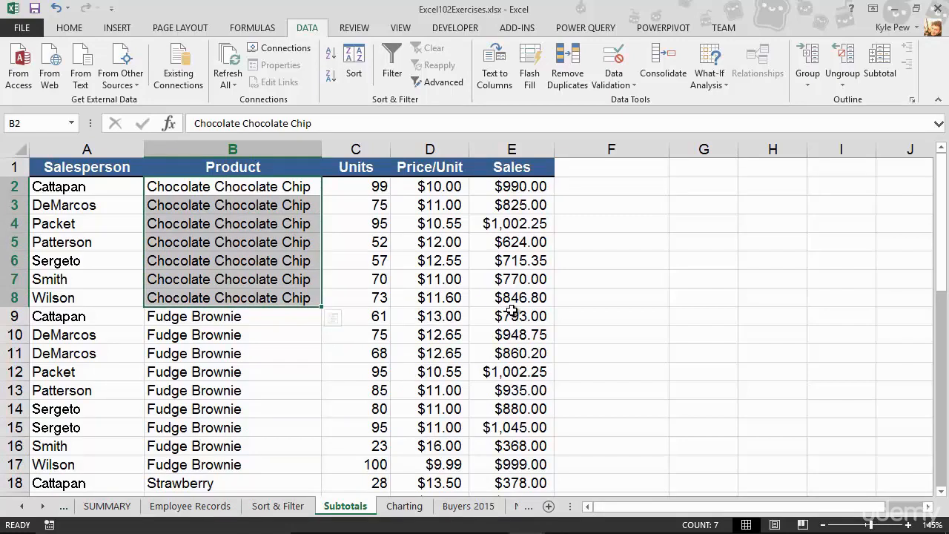
pyautogui.moveTo(245, 317); pyautogui.dragTo(233, 463)
pyautogui.scroll(-6, 223, 430)
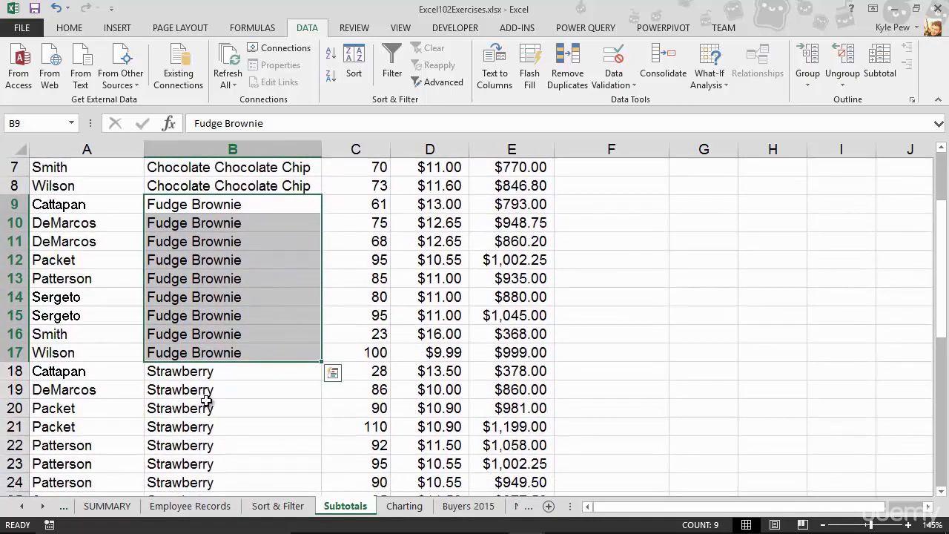
pyautogui.scroll(-4, 187, 349)
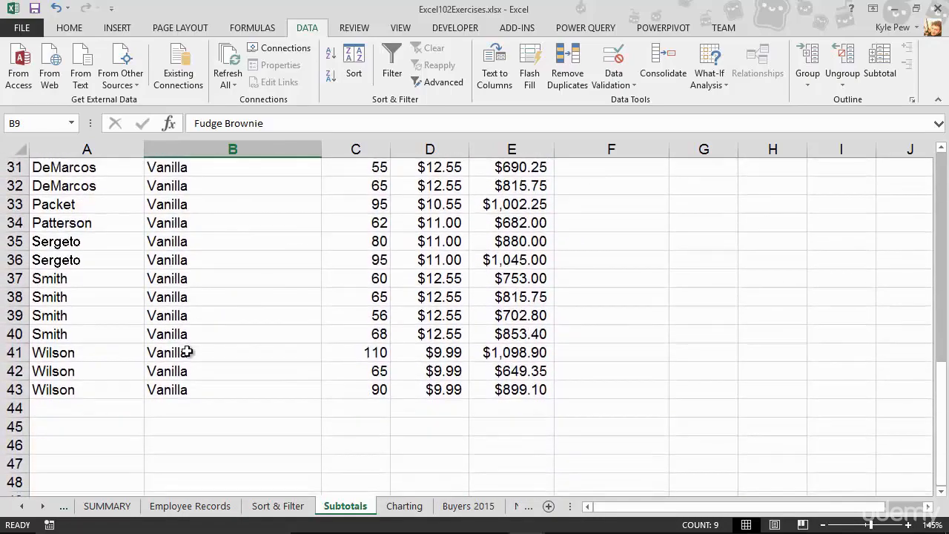
pyautogui.scroll(5, 186, 350)
pyautogui.scroll(5, 187, 350)
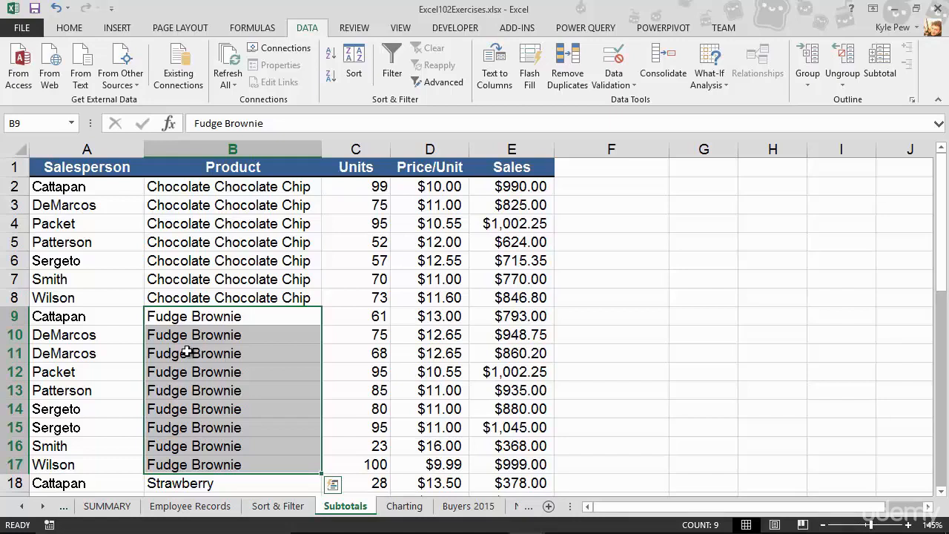
pyautogui.click(215, 291)
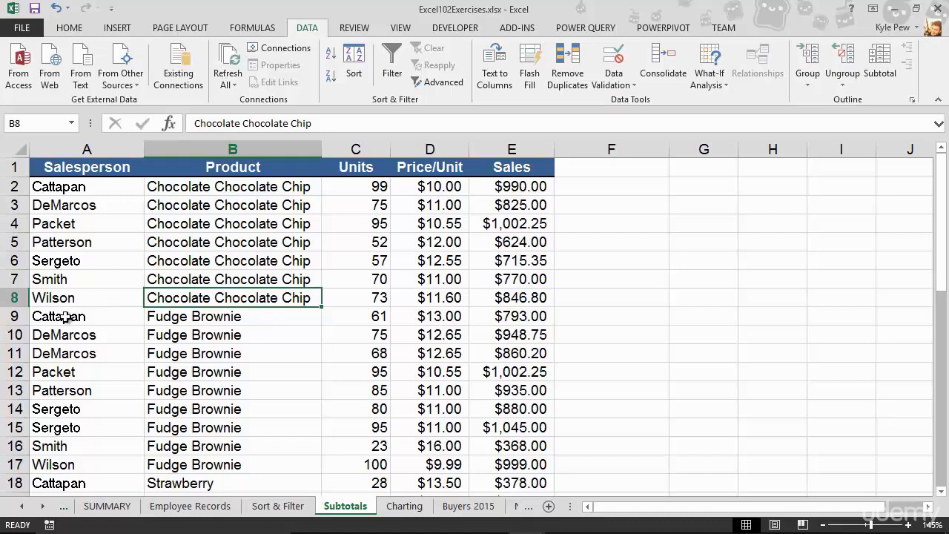
# Insert a blank row above the first Fudge Brownie record and sum the Chocolate Chocolate Chip sales E2:E8 in E9
pyautogui.click(22, 316)
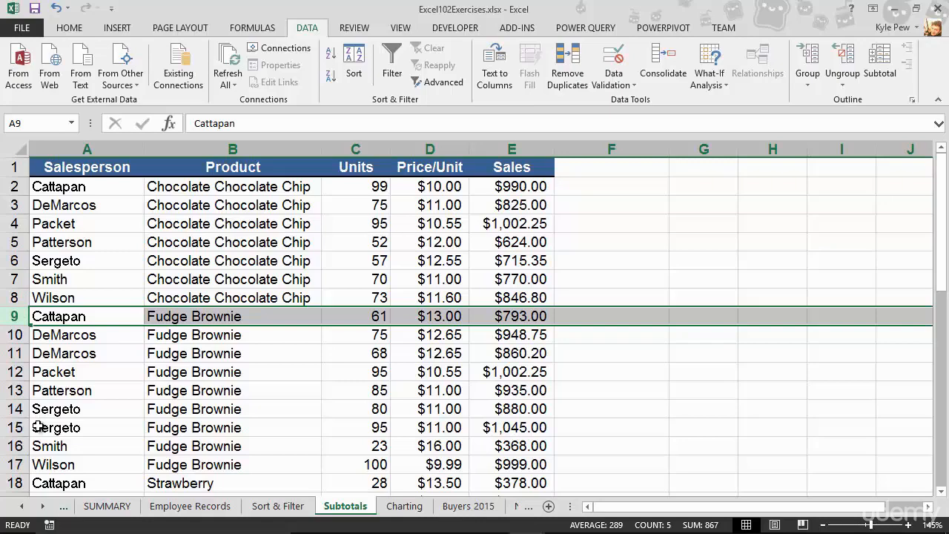
pyautogui.hotkey('ctrl', 'shift', '+')
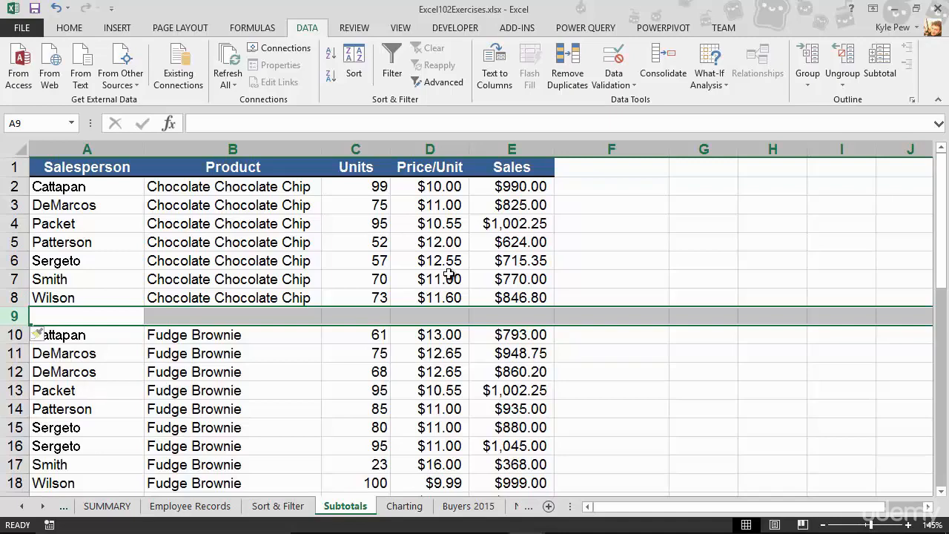
pyautogui.click(509, 313)
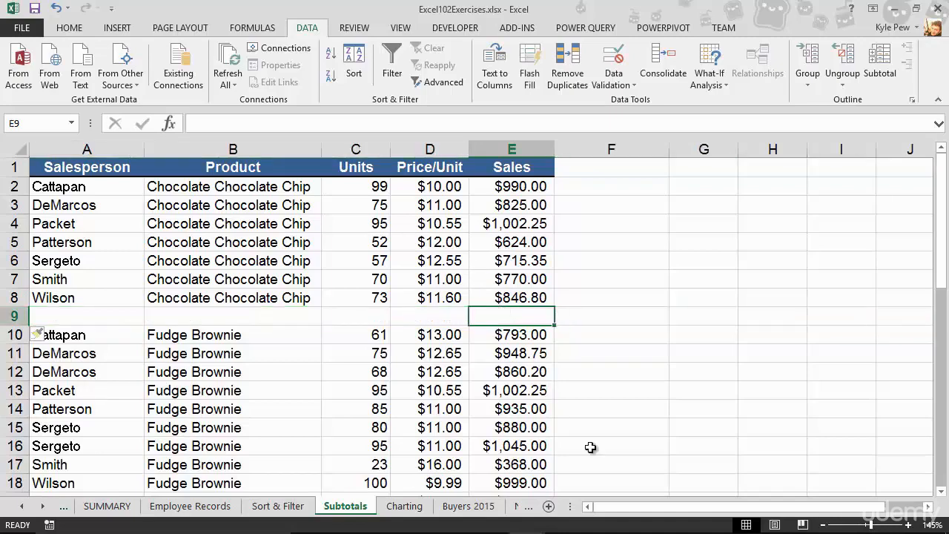
pyautogui.write('=sum(')
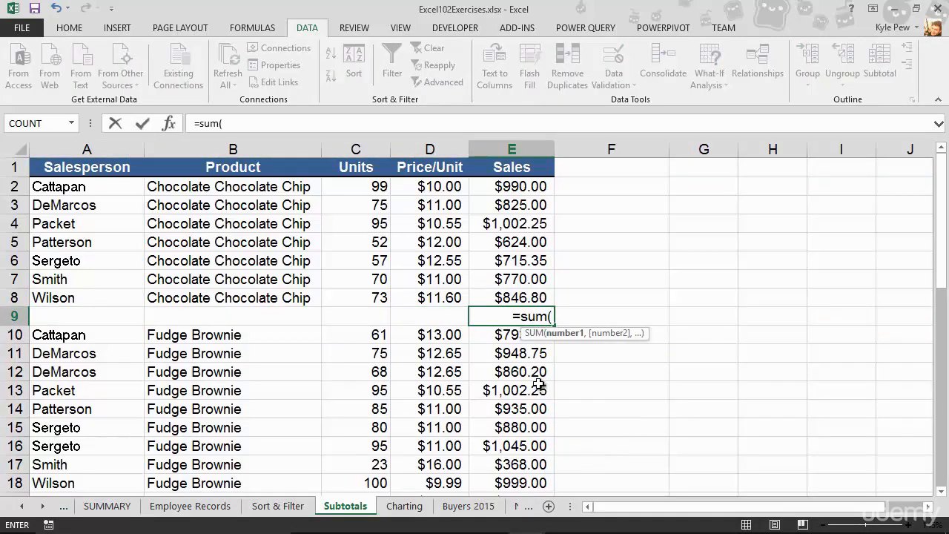
pyautogui.moveTo(528, 298); pyautogui.dragTo(531, 189)
pyautogui.press('Return')
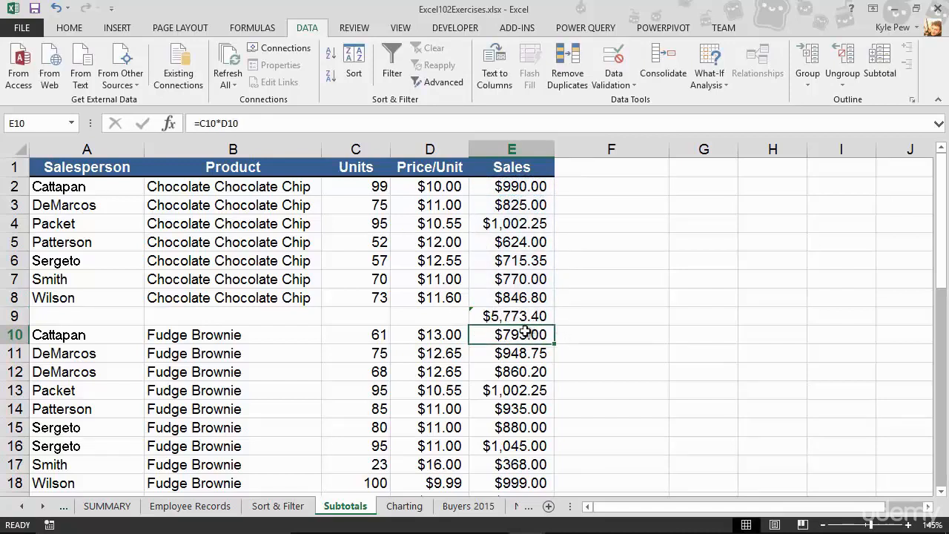
# Insert a blank row above the first Strawberry record and sum the Fudge Brownie sales E10:E18 in E19
pyautogui.scroll(-2, 244, 296)
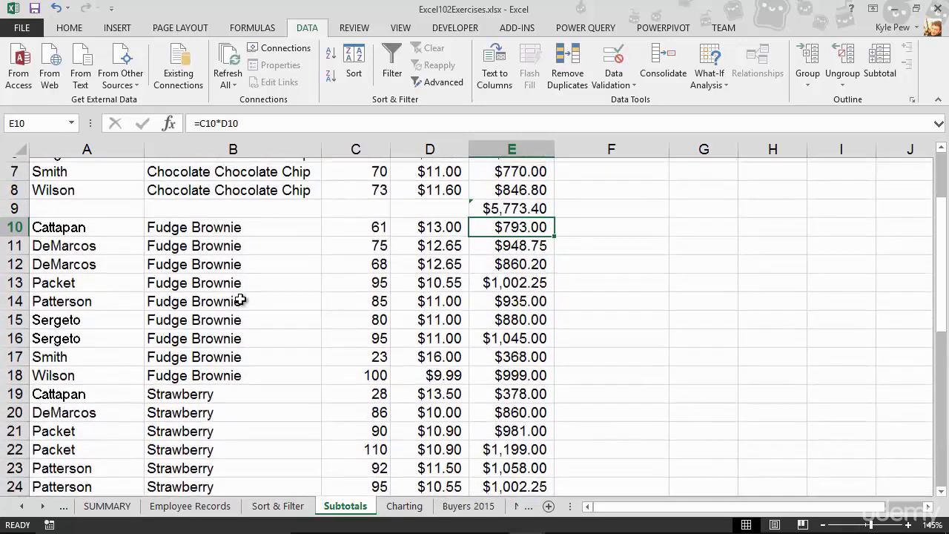
pyautogui.click(15, 390)
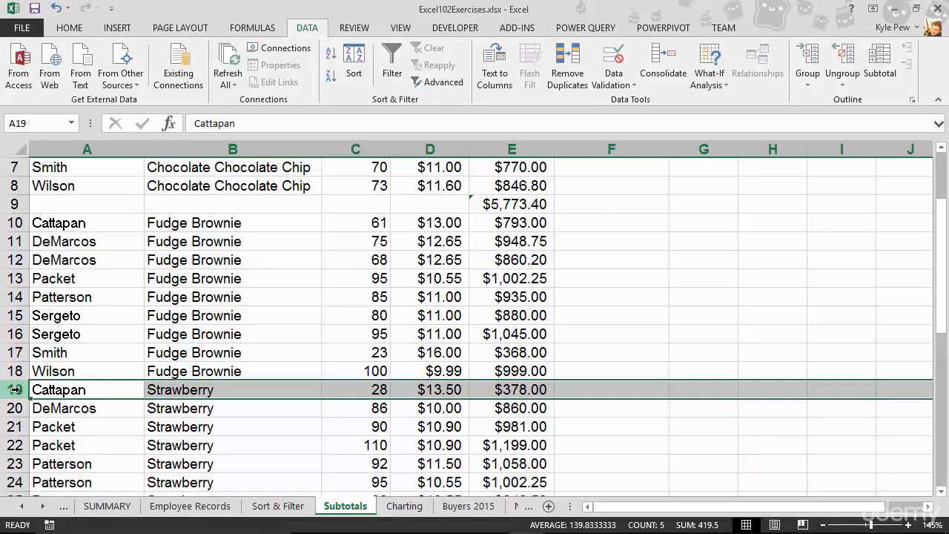
pyautogui.hotkey('ctrl', 'shift', '=')
pyautogui.click(478, 388)
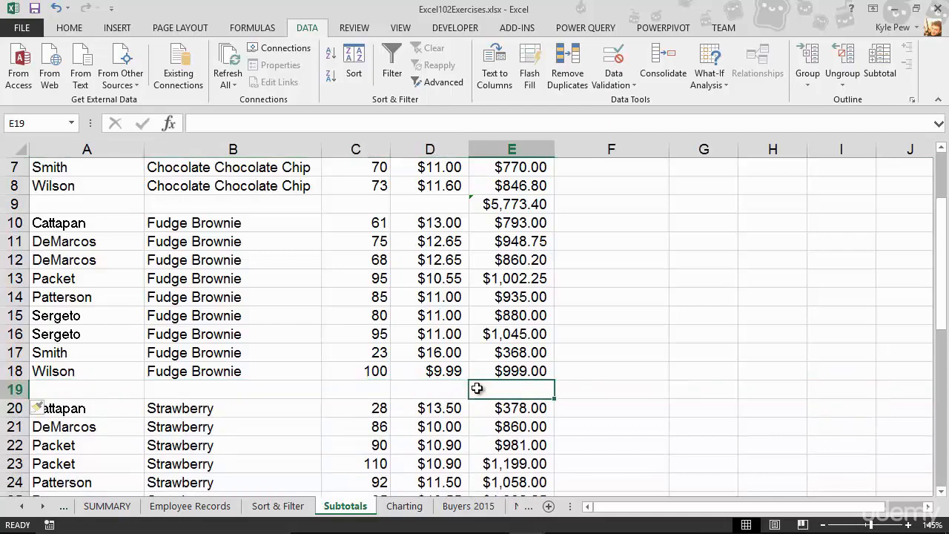
pyautogui.write('=sum(')
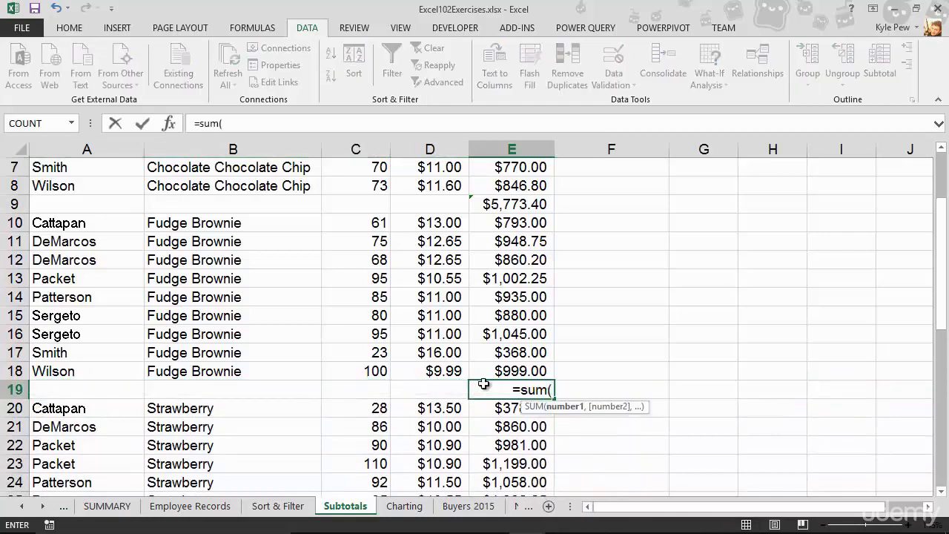
pyautogui.moveTo(494, 222); pyautogui.dragTo(490, 371)
pyautogui.press('Return')
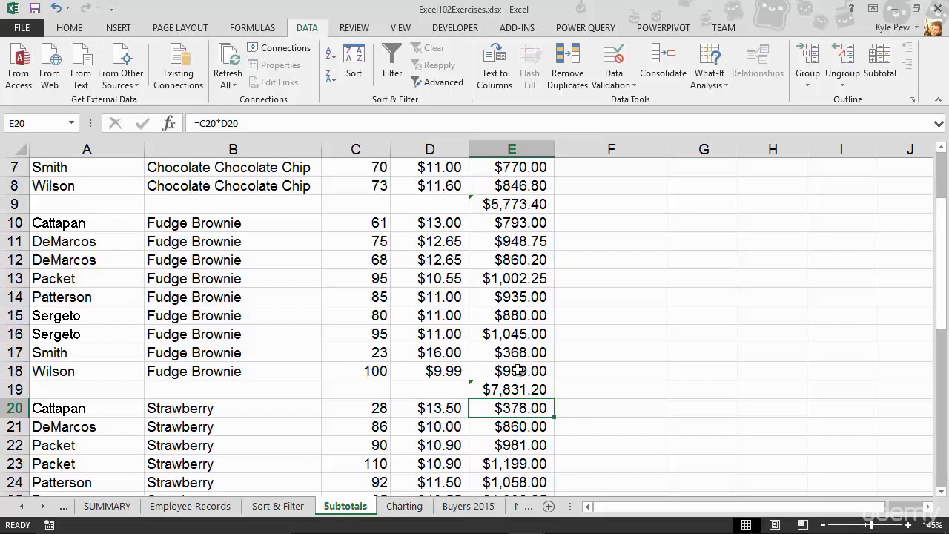
# Undo both manual sum formulas and both inserted rows
pyautogui.hotkey('ctrl', 'z')
pyautogui.hotkey('ctrl', 'z')
pyautogui.hotkey('ctrl', 'z')
pyautogui.hotkey('ctrl', 'z')
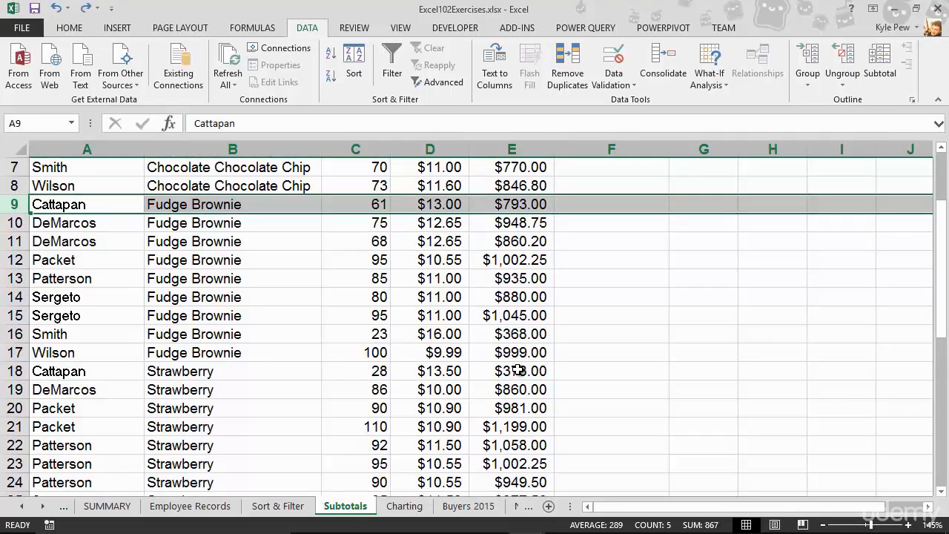
pyautogui.scroll(2, 411, 366)
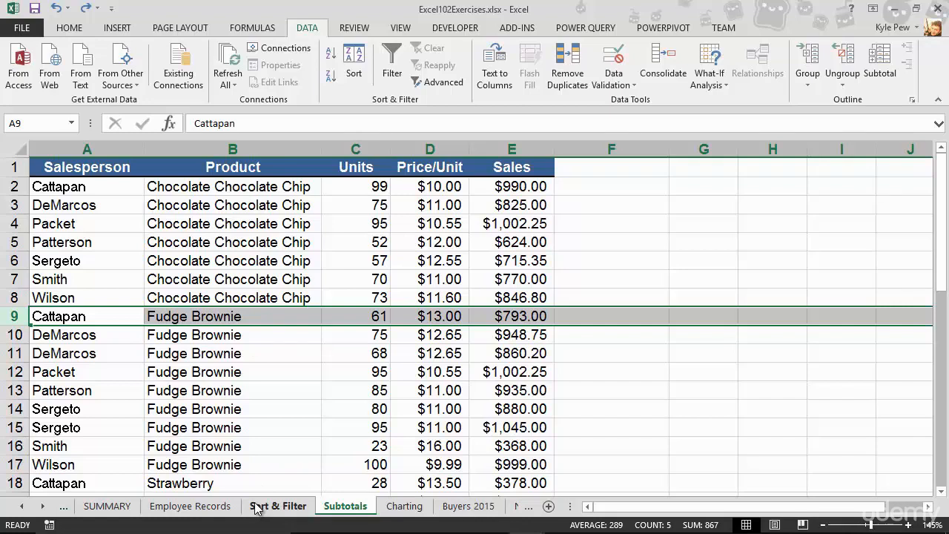
# Add automatic subtotals to the list at each change in Product, using the Sum function on the Sales column
pyautogui.click(253, 294)
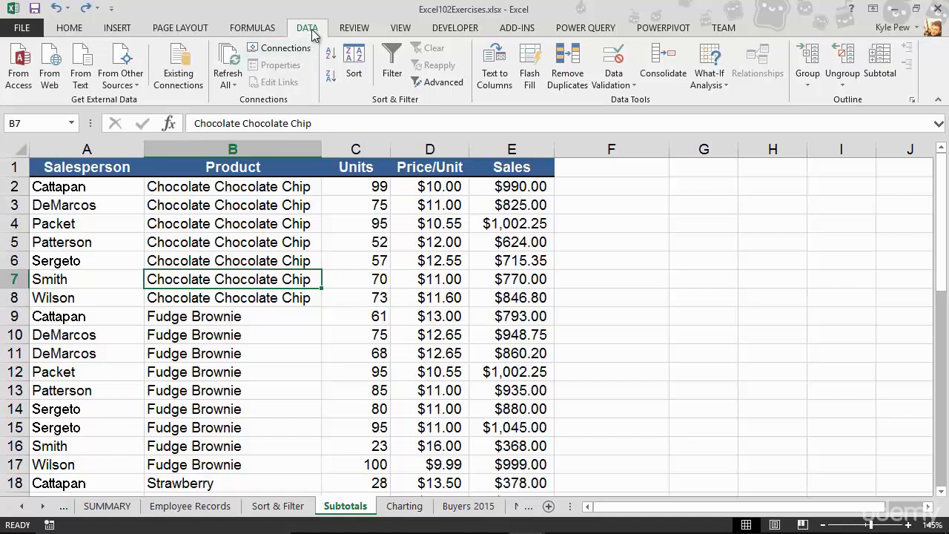
pyautogui.click(882, 84)
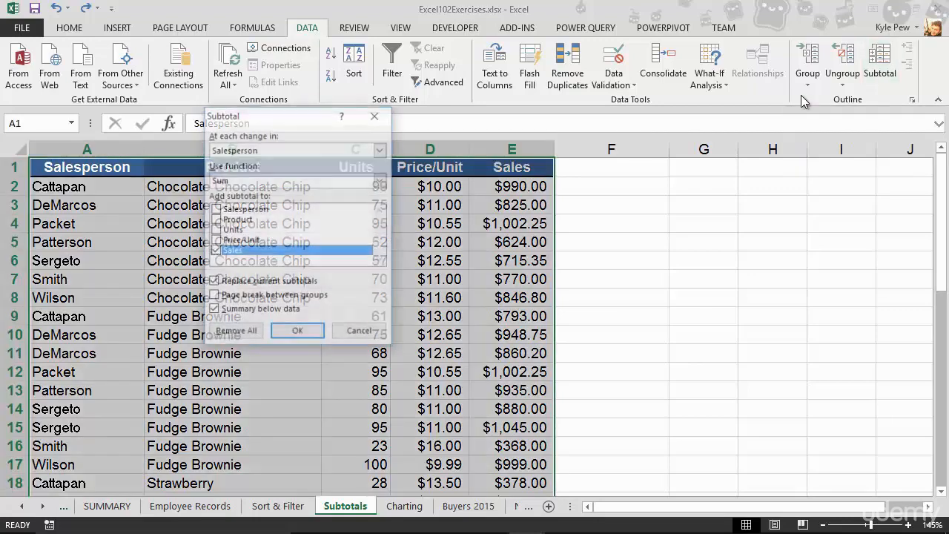
pyautogui.moveTo(283, 120); pyautogui.dragTo(238, 126)
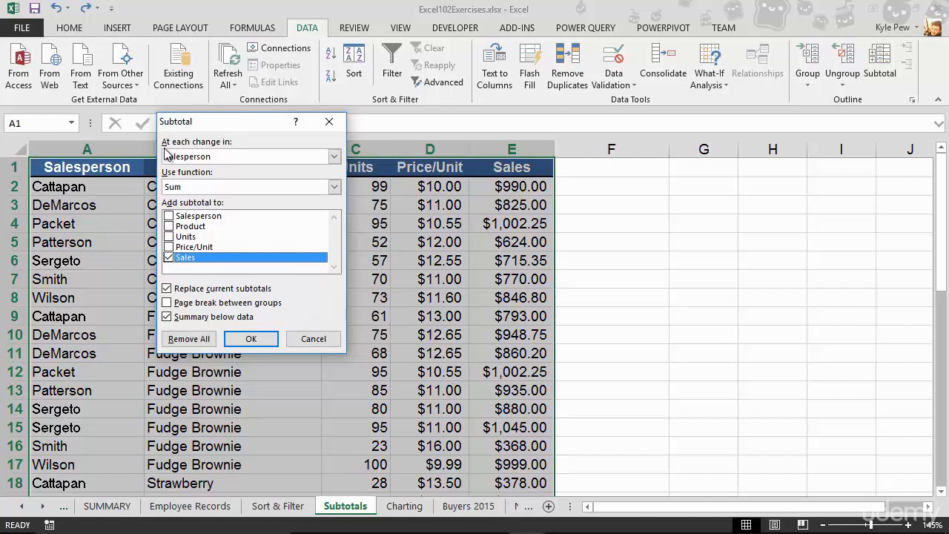
pyautogui.click(232, 158)
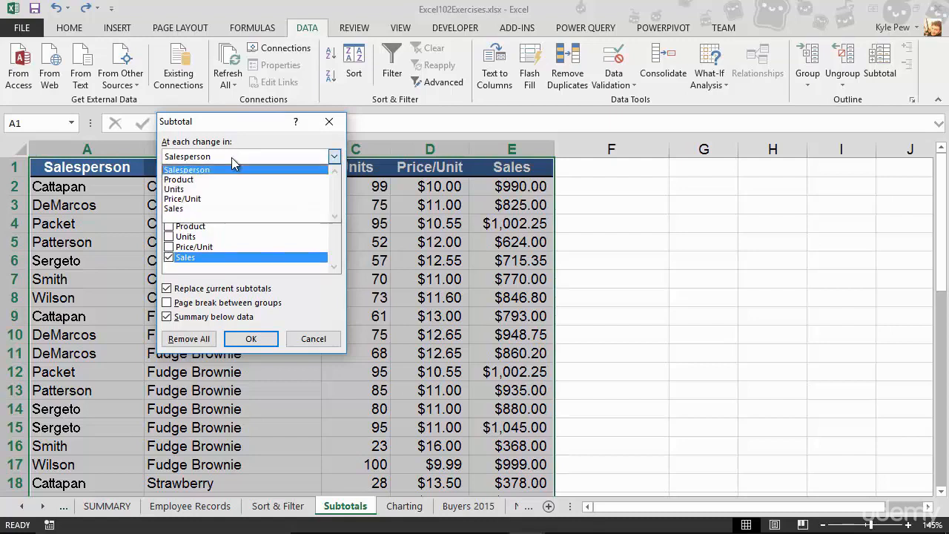
pyautogui.click(191, 179)
pyautogui.moveTo(199, 126); pyautogui.dragTo(367, 123)
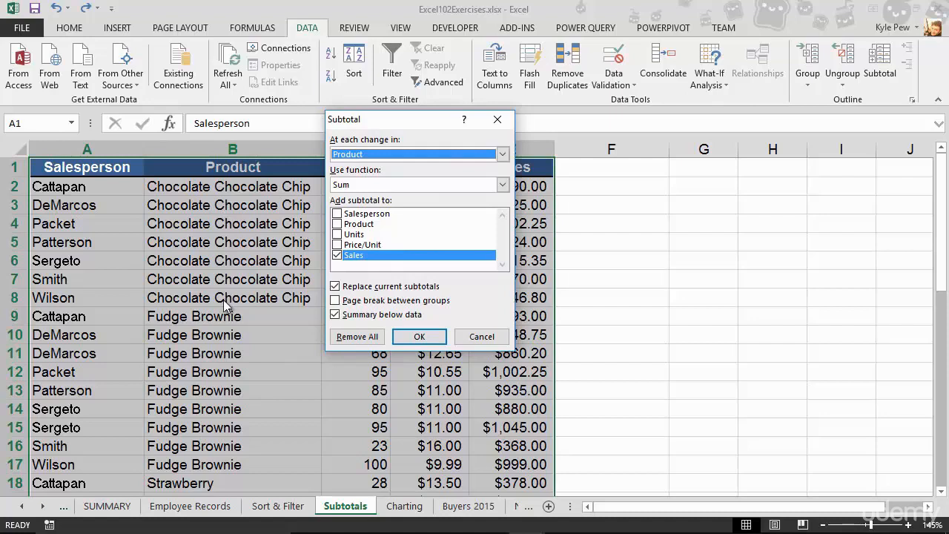
pyautogui.click(360, 190)
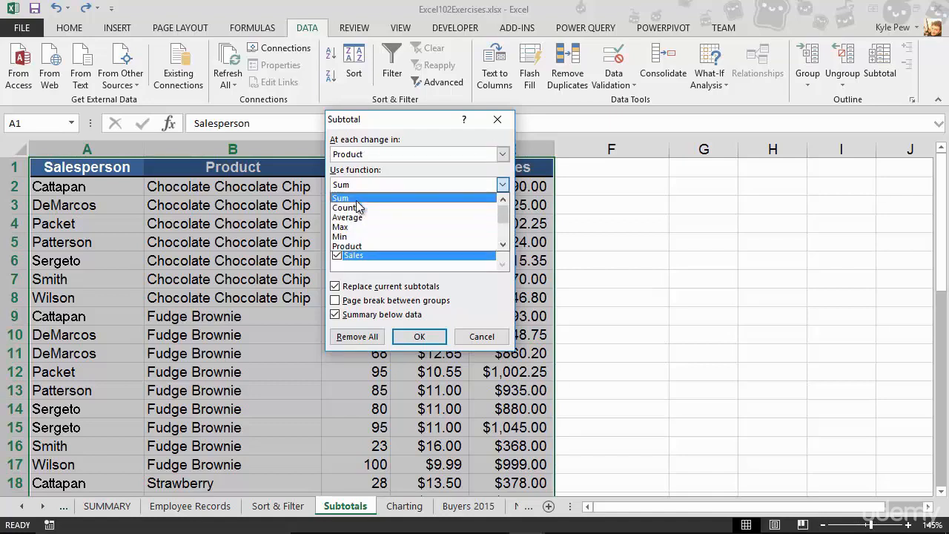
pyautogui.click(357, 199)
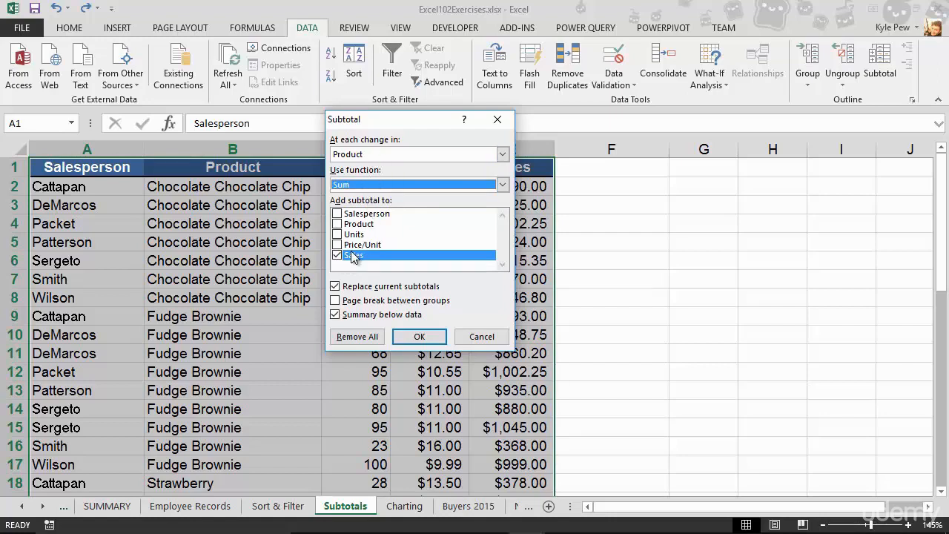
pyautogui.click(419, 337)
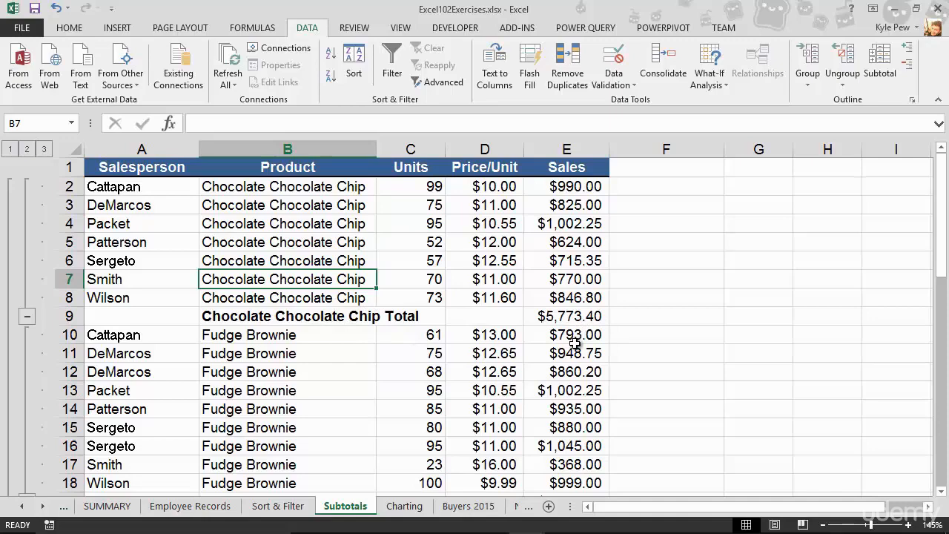
# Review the subtotals through to the grand total, showing outline levels 2, 1 and 2 before restoring the full level 3 detail
pyautogui.scroll(-4, 575, 343)
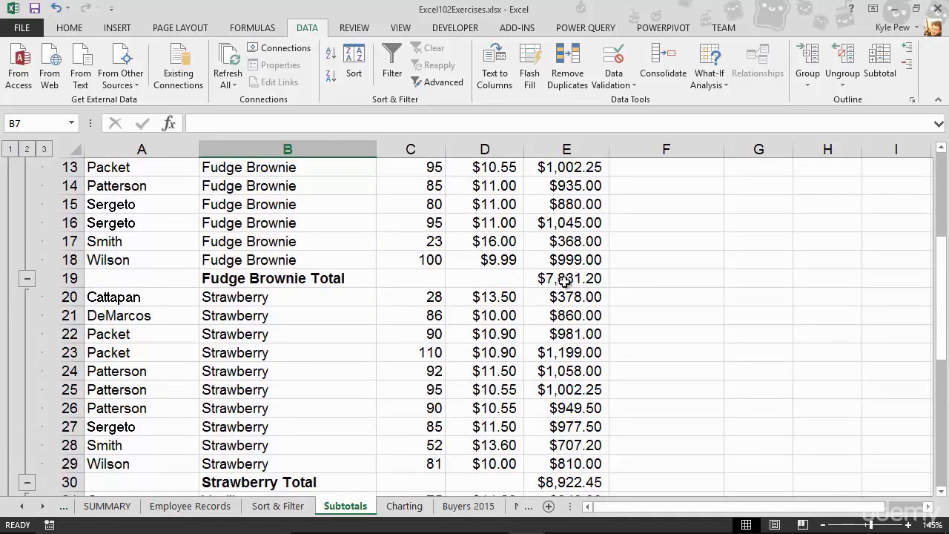
pyautogui.scroll(-1, 488, 349)
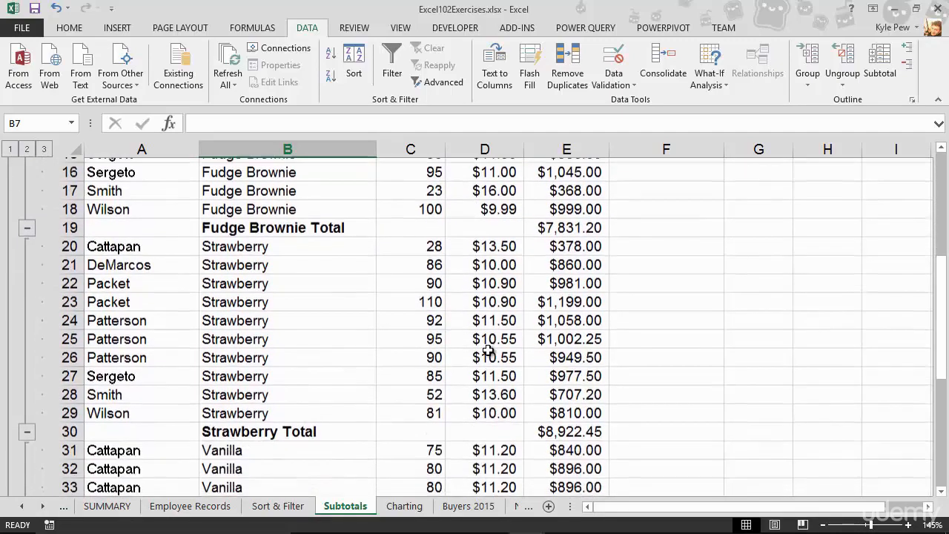
pyautogui.scroll(-7, 488, 350)
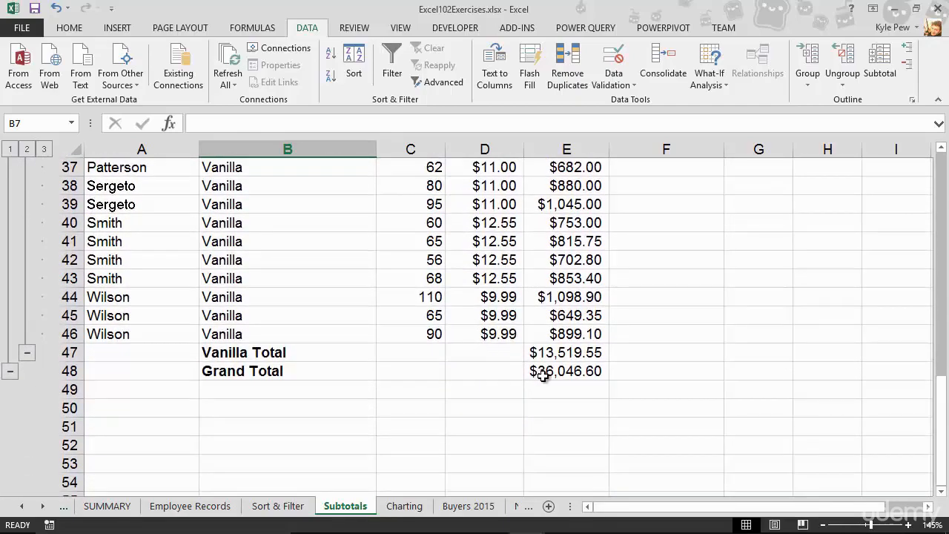
pyautogui.scroll(12, 543, 376)
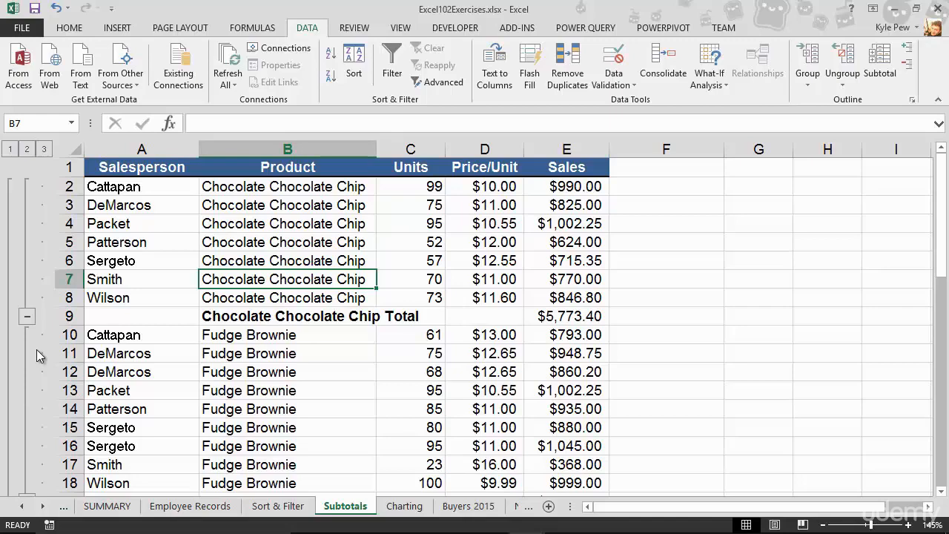
pyautogui.click(32, 152)
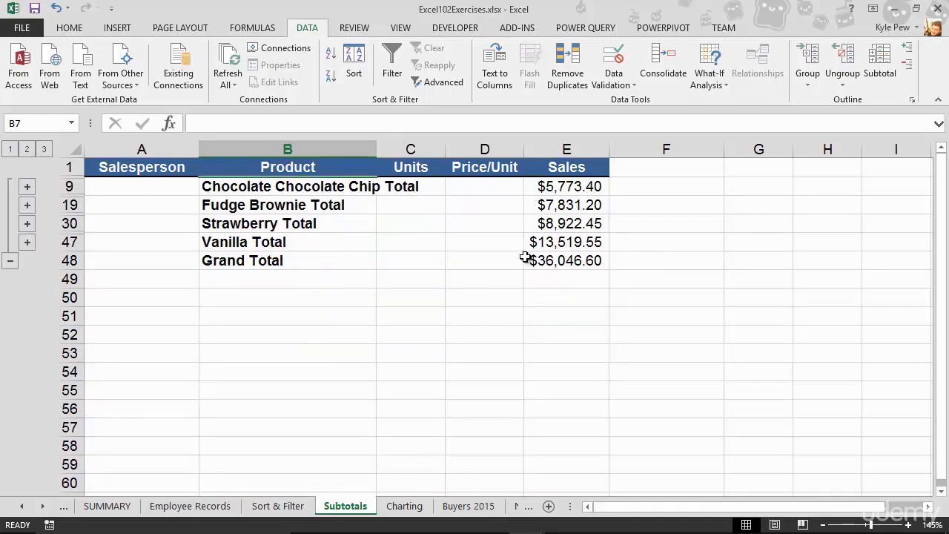
pyautogui.click(10, 151)
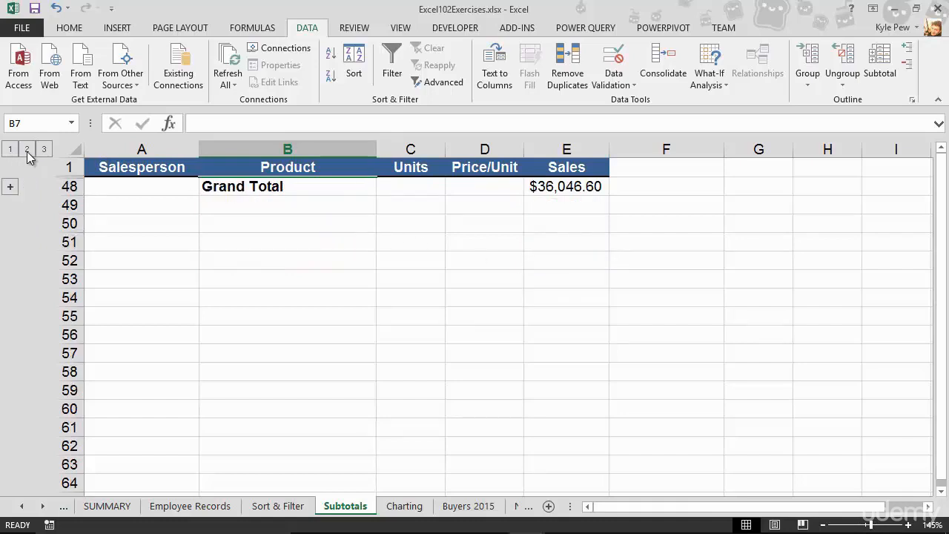
pyautogui.click(27, 152)
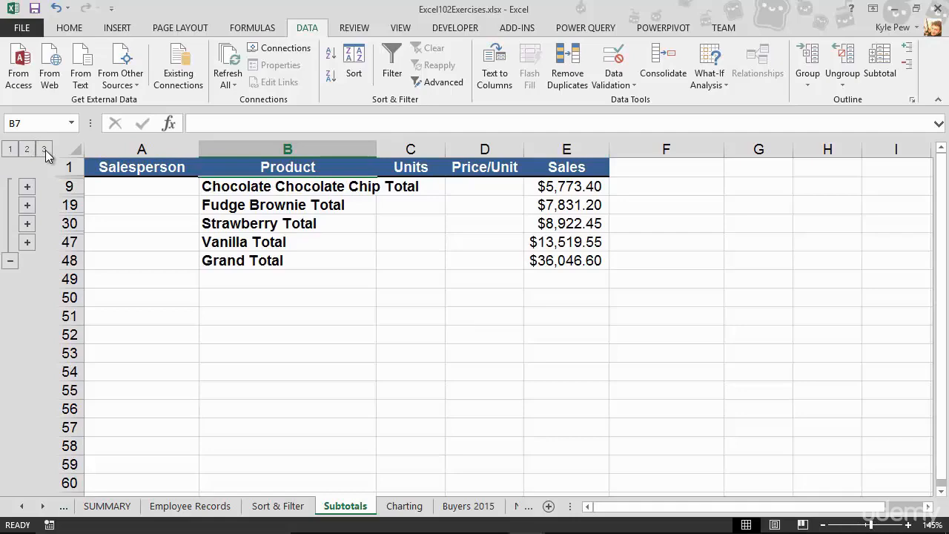
pyautogui.click(45, 150)
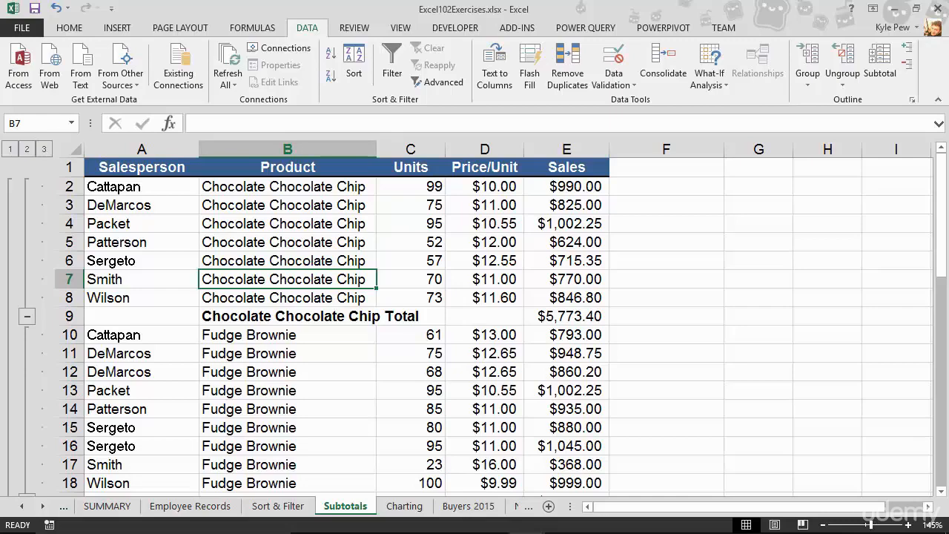
# Collapse the detail rows of the Chocolate Chocolate Chip and Strawberry groups
pyautogui.click(28, 320)
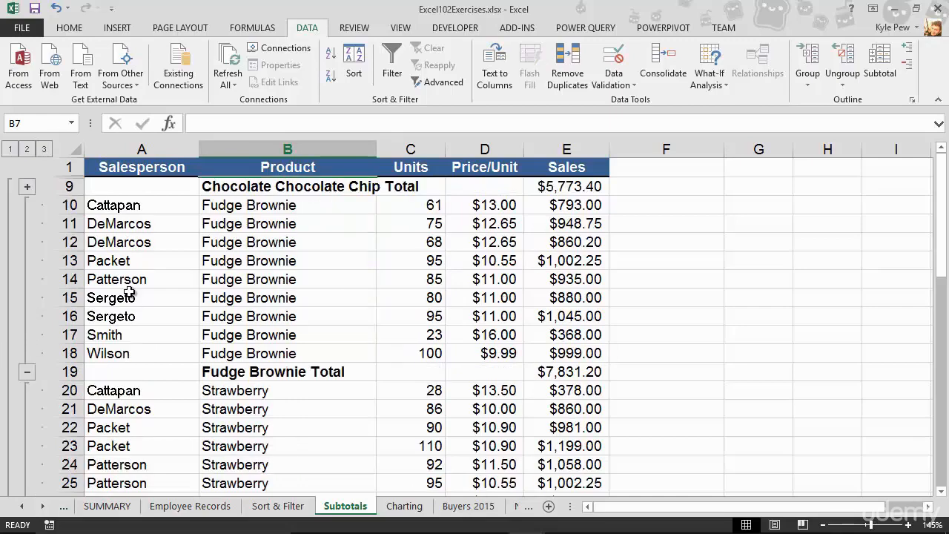
pyautogui.scroll(-3, 130, 293)
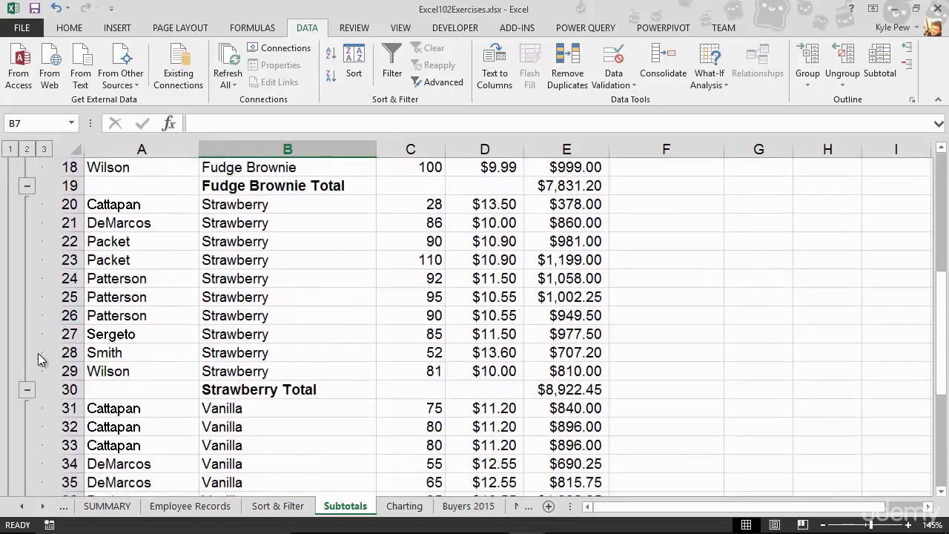
pyautogui.click(27, 393)
pyautogui.scroll(3, 169, 342)
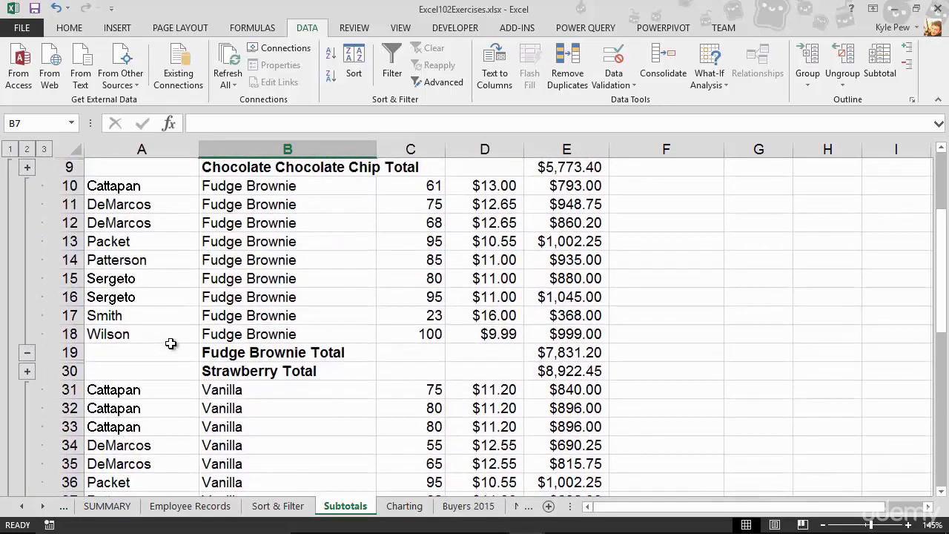